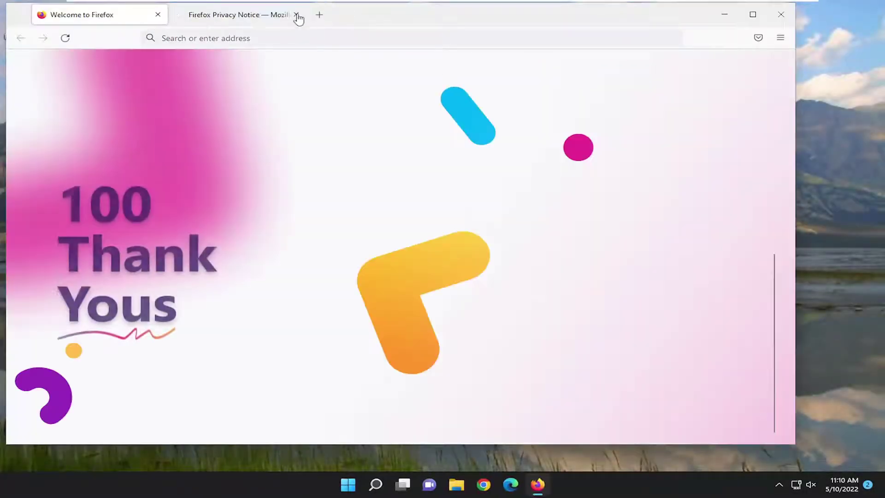
Close the Firefox Privacy Notice tab and maximize the browser window
left_click(296, 14)
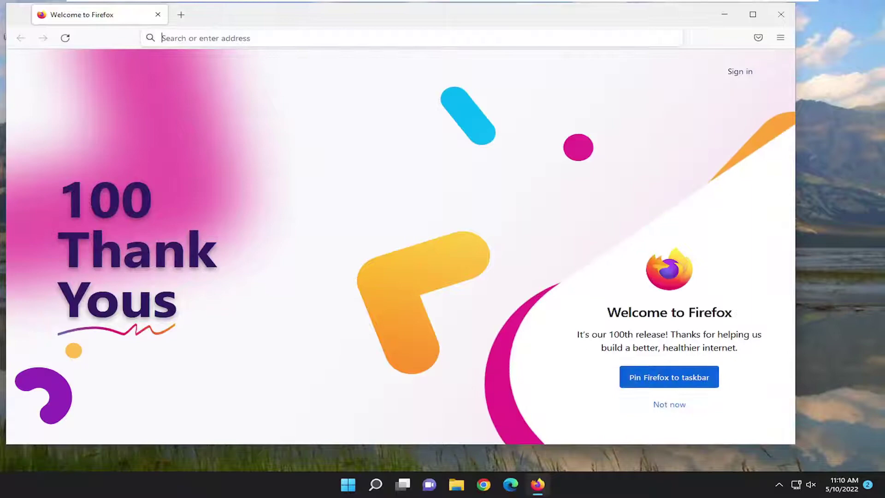
left_click(754, 15)
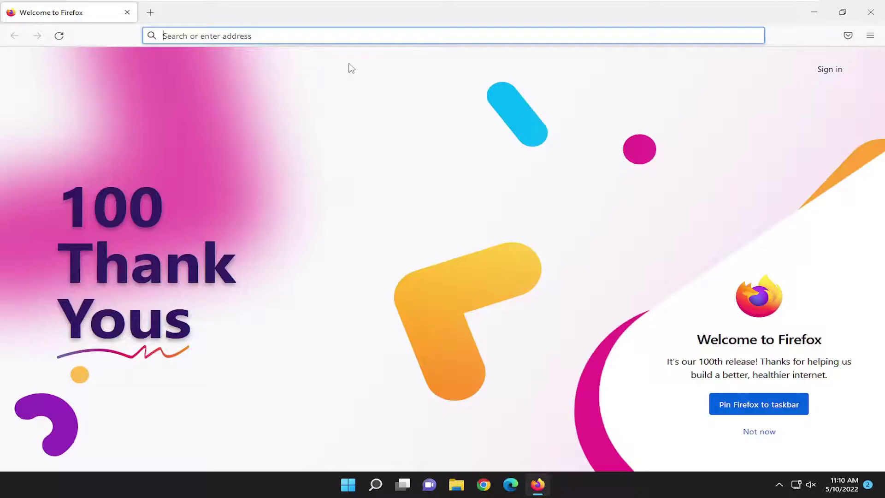
Load about:config from the address bar
left_click(213, 37)
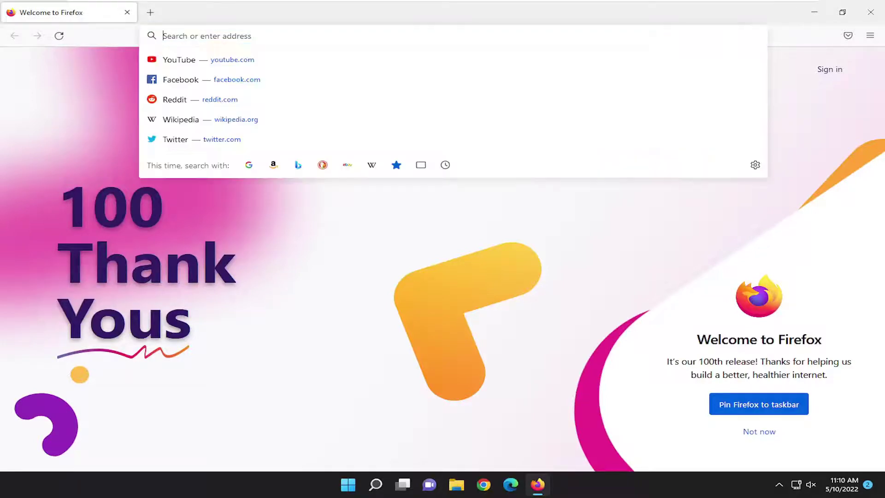
type("about")
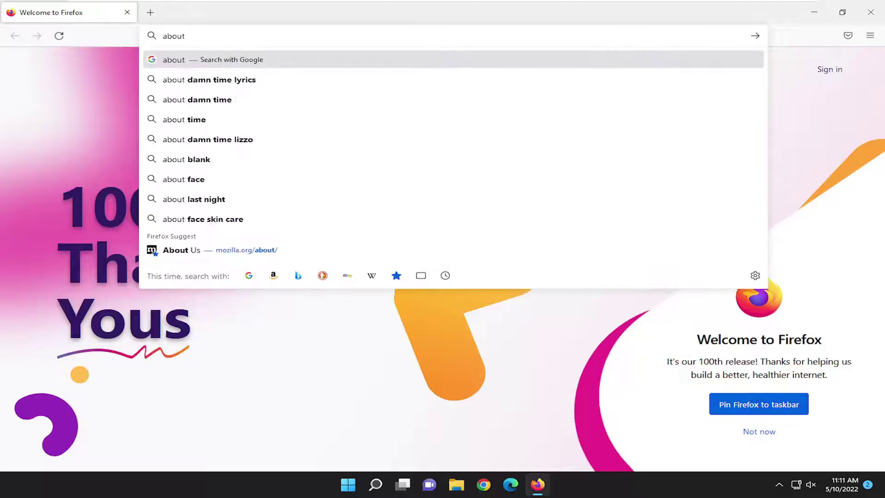
type(":config")
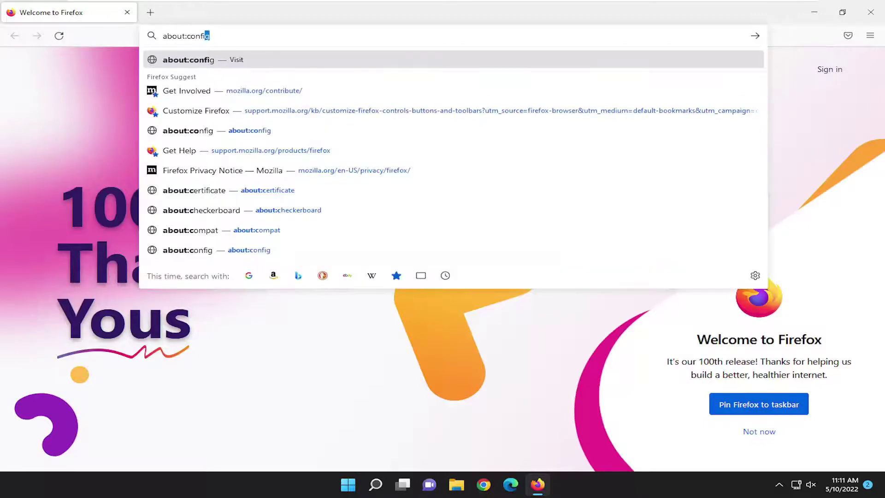
key("Return")
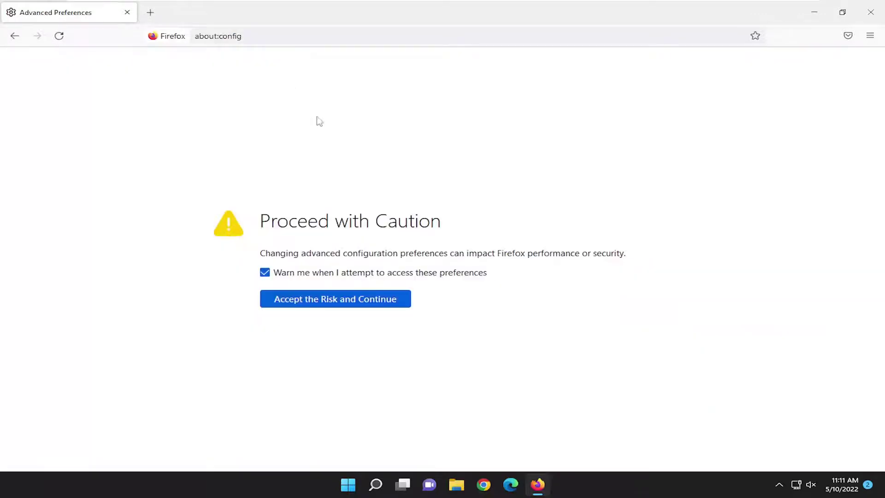
Accept the risk on the Proceed with Caution warning to reach advanced preferences
left_click(325, 299)
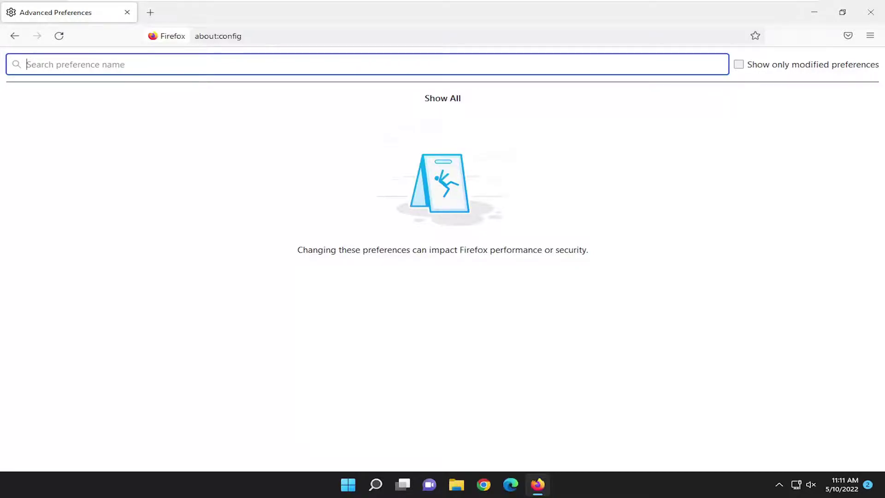
Find browser.download.improvements_to_download_panel, toggle it to false, then back to true
type("browser.download.improvements_to_download_panel")
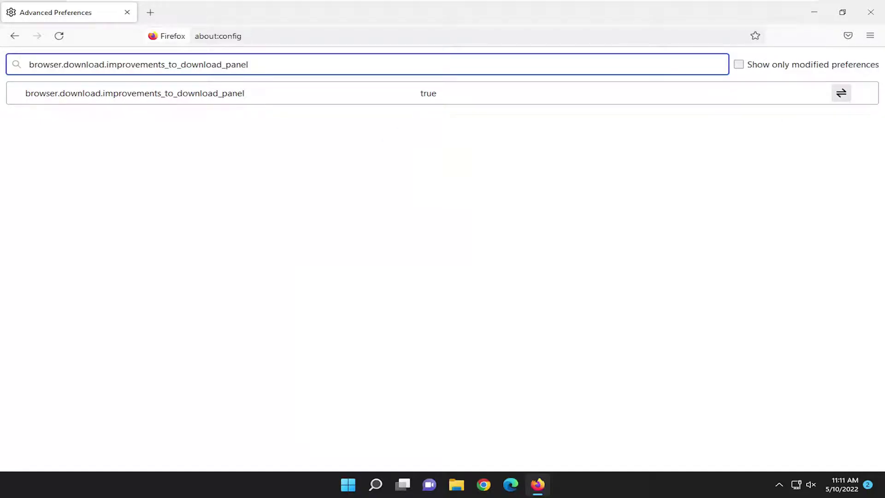
left_click(411, 97)
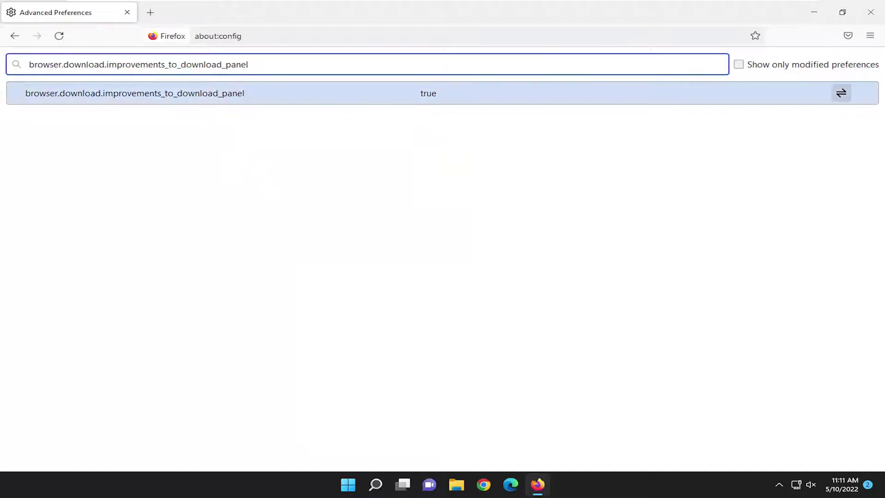
double_click(384, 101)
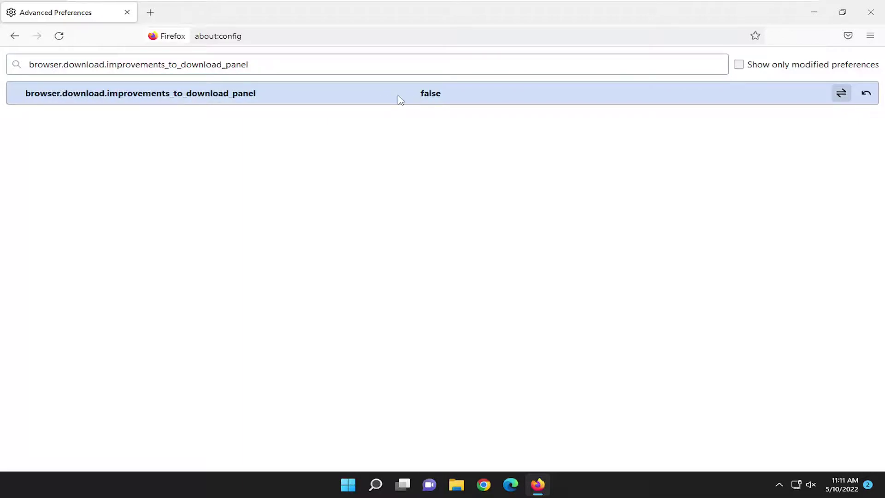
double_click(418, 101)
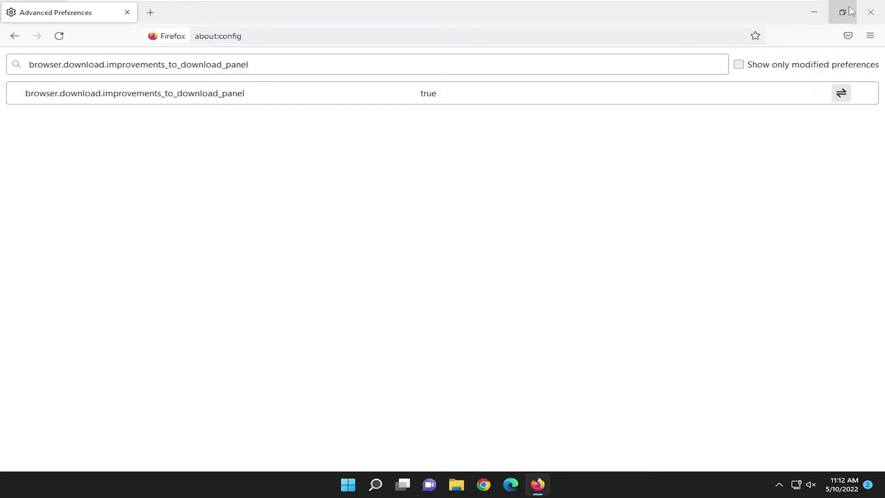
Close the Firefox window from its title bar
left_click(870, 15)
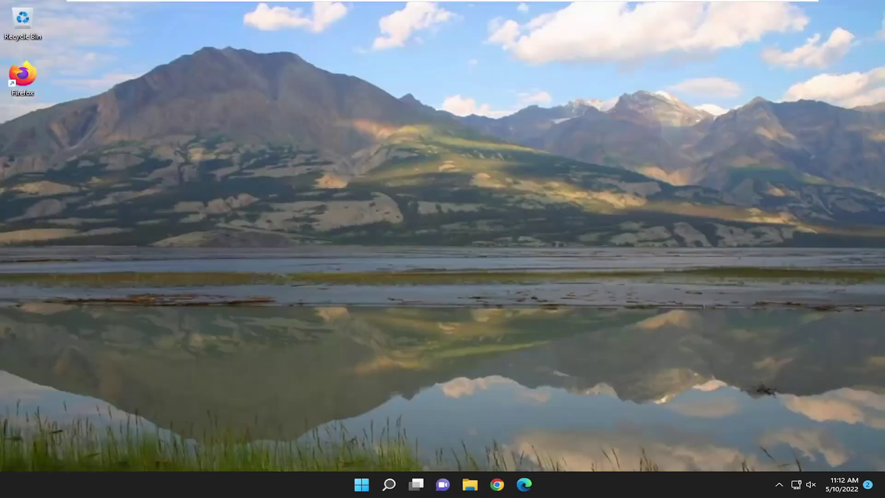